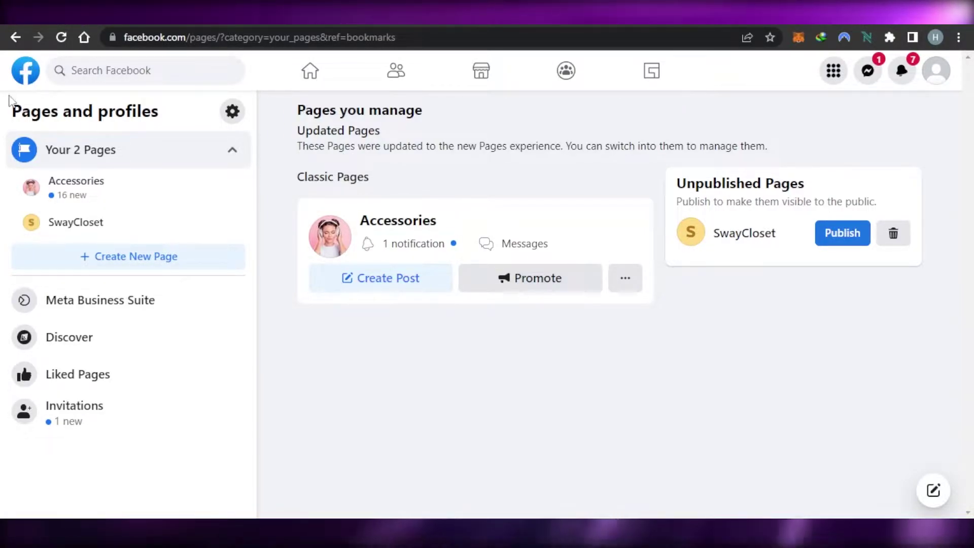
Step: From the Pages and profiles sidebar, choose '+ Create New Page' to bring up the blank Page form
{"action": "left_click", "coordinate": [21, 80]}
{"action": "left_click", "coordinate": [60, 179]}
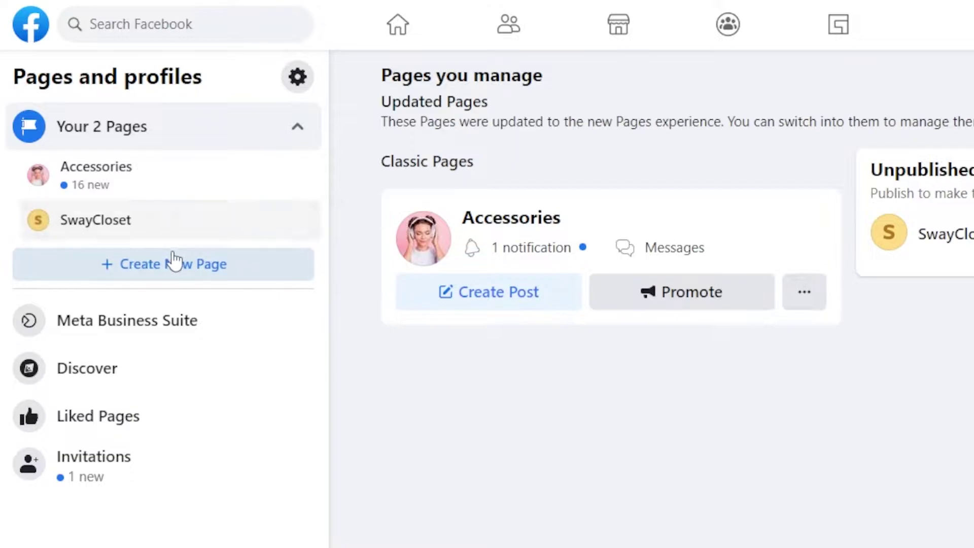
{"action": "left_click", "coordinate": [108, 270]}
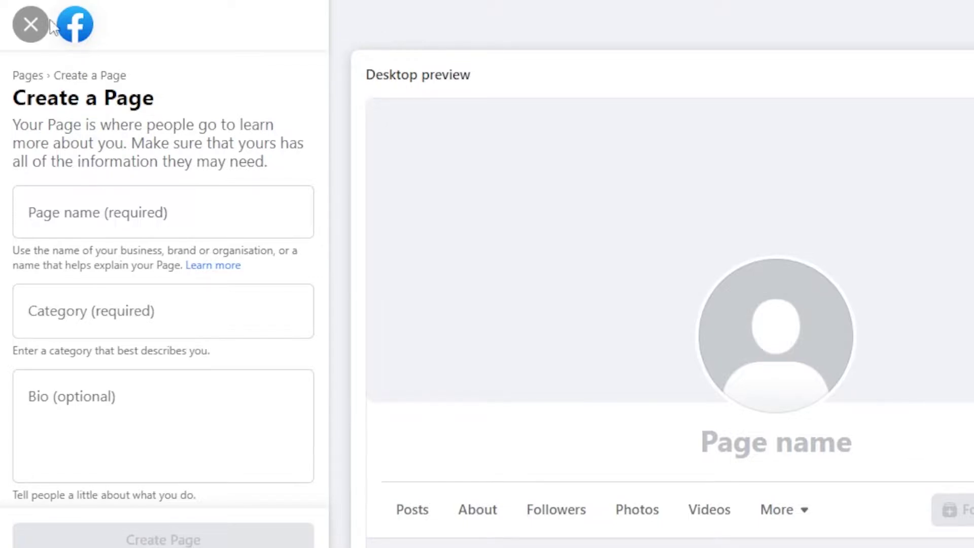
Step: Name the Page 'Clothing Brand By TSG' and pick Clothing (brand) as its category
{"action": "left_click", "coordinate": [90, 216]}
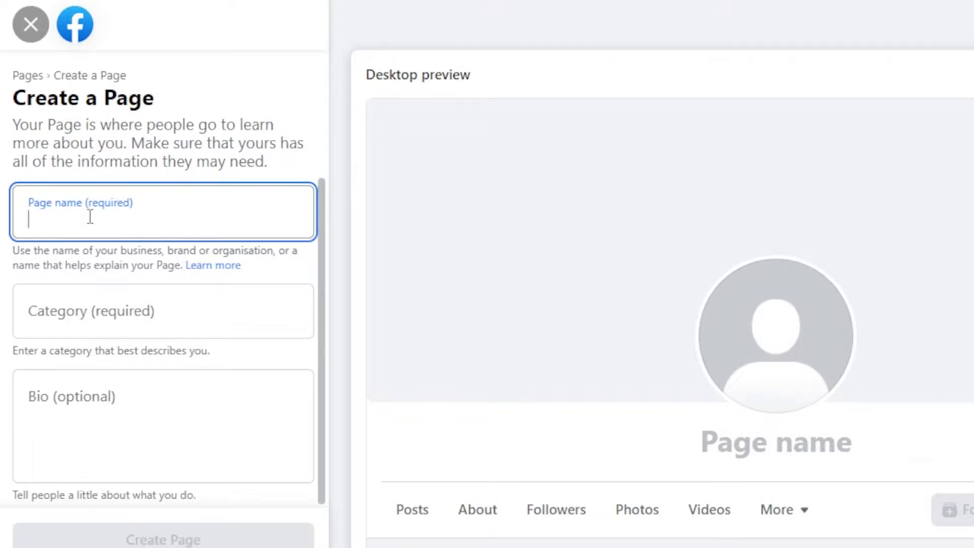
{"action": "type", "text": "Clothing Brand By TSG"}
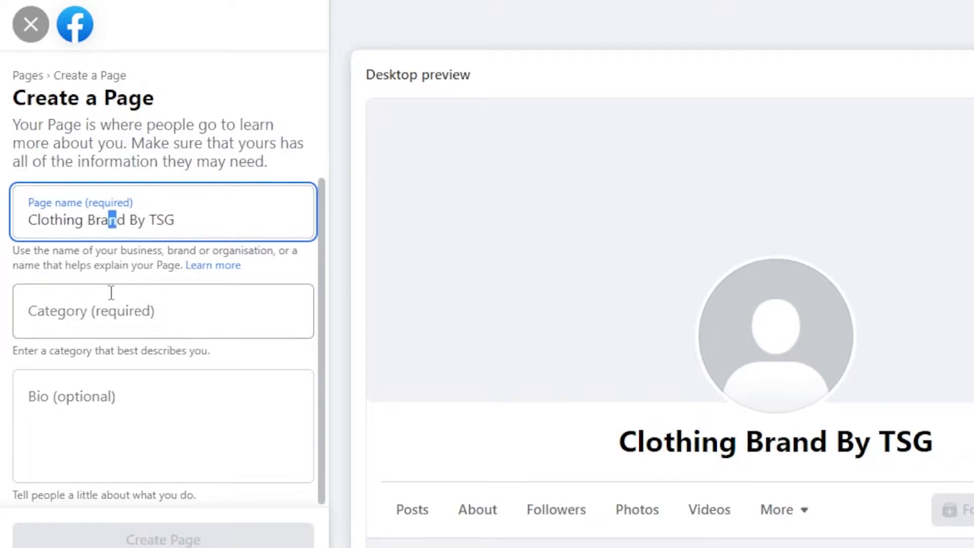
{"action": "left_click", "coordinate": [112, 309]}
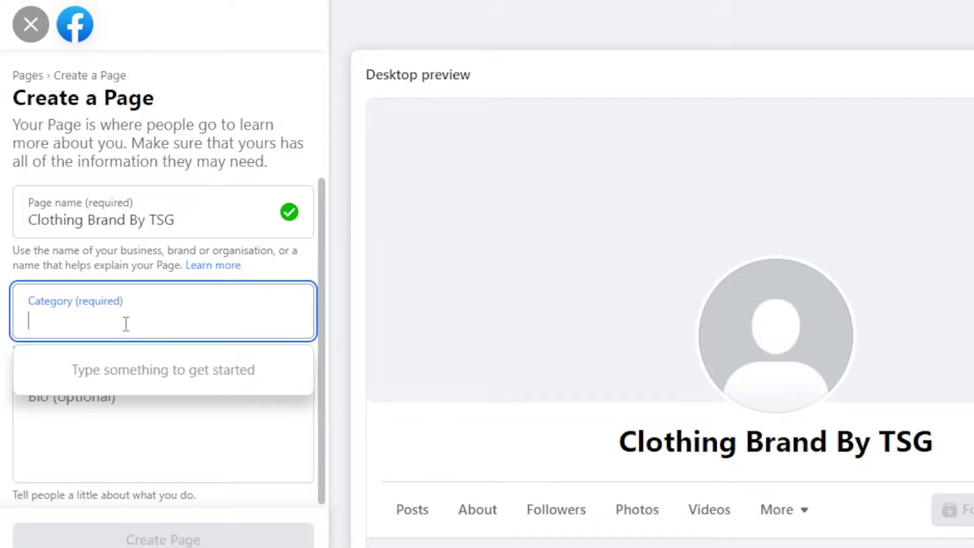
{"action": "type", "text": "clo"}
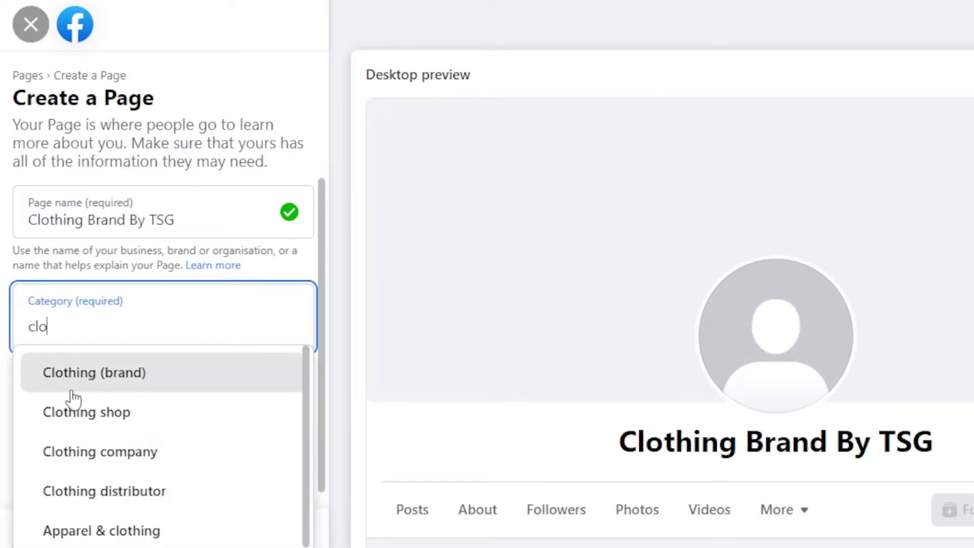
{"action": "left_click", "coordinate": [60, 367]}
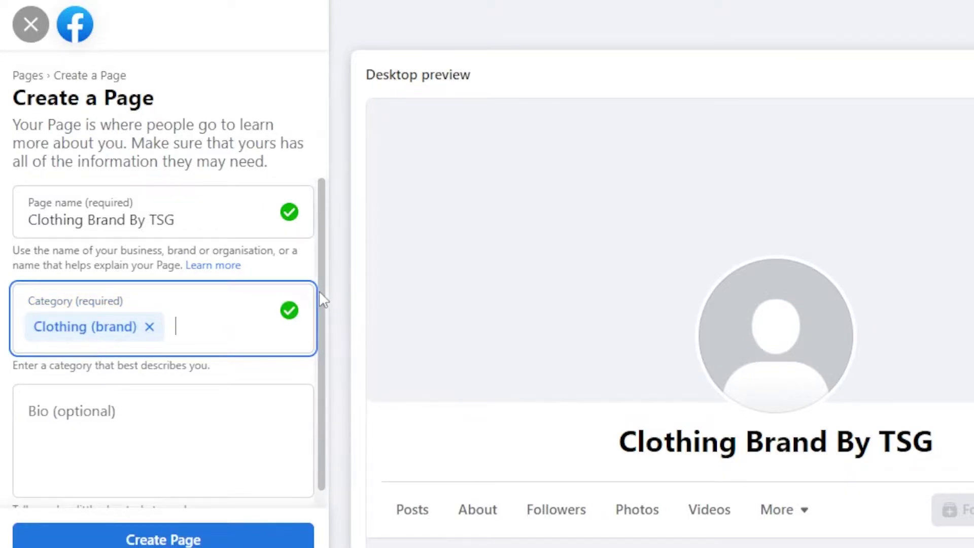
Step: Paste the prepared business bio into the Bio field
{"action": "scroll", "coordinate": [320, 297], "scroll_direction": "down", "scroll_amount": 1}
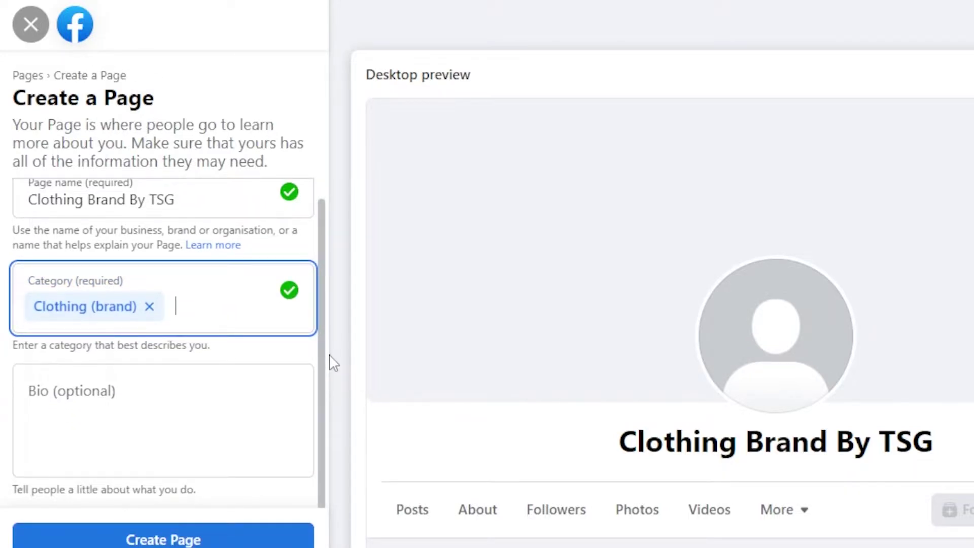
{"action": "left_click", "coordinate": [151, 387]}
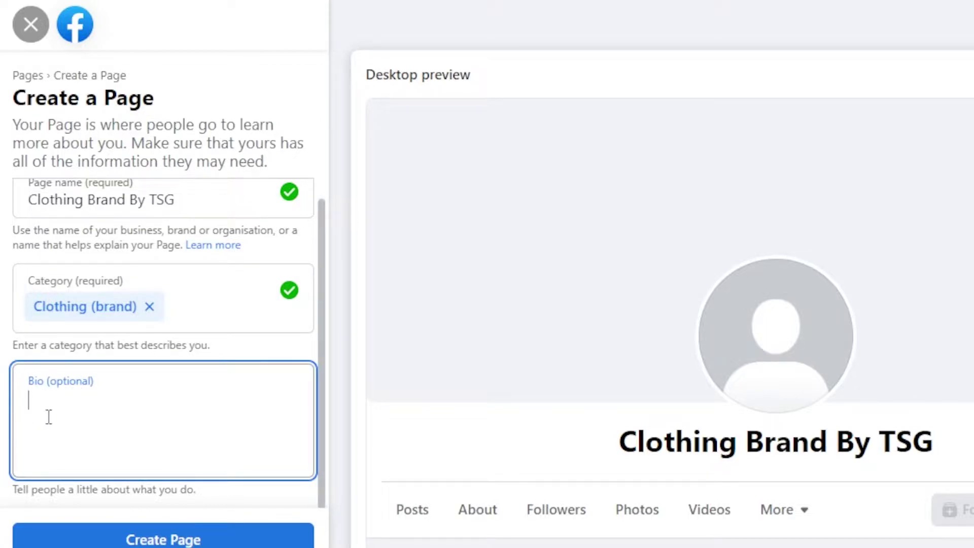
{"action": "type", "text": "TSG Business page for Clothing brand"}
{"action": "scroll", "coordinate": [326, 179], "scroll_direction": "up", "scroll_amount": 1}
{"action": "scroll", "coordinate": [326, 183], "scroll_direction": "down", "scroll_amount": 1}
{"action": "scroll", "coordinate": [337, 191], "scroll_direction": "up", "scroll_amount": 1}
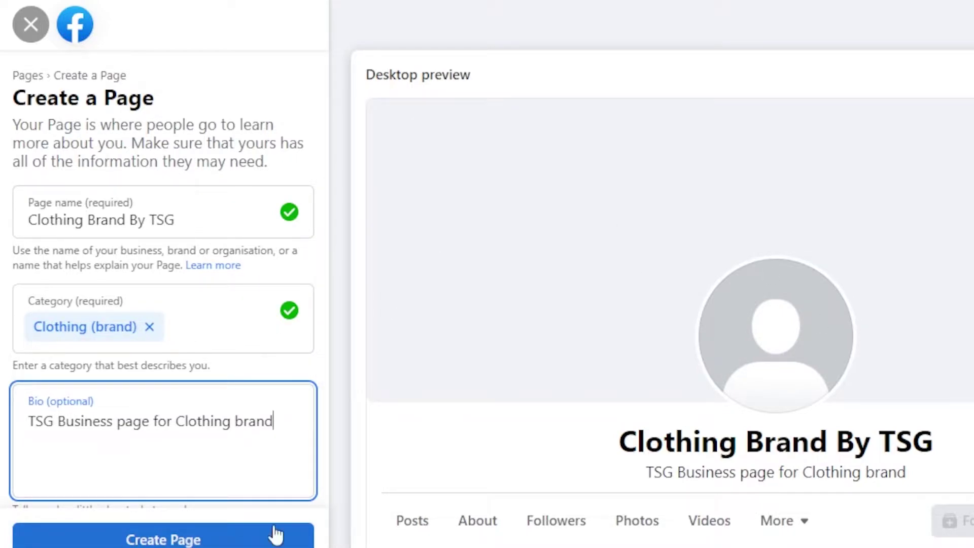
Step: Create the Clothing Brand By TSG Page from the filled-in form
{"action": "left_click", "coordinate": [163, 539]}
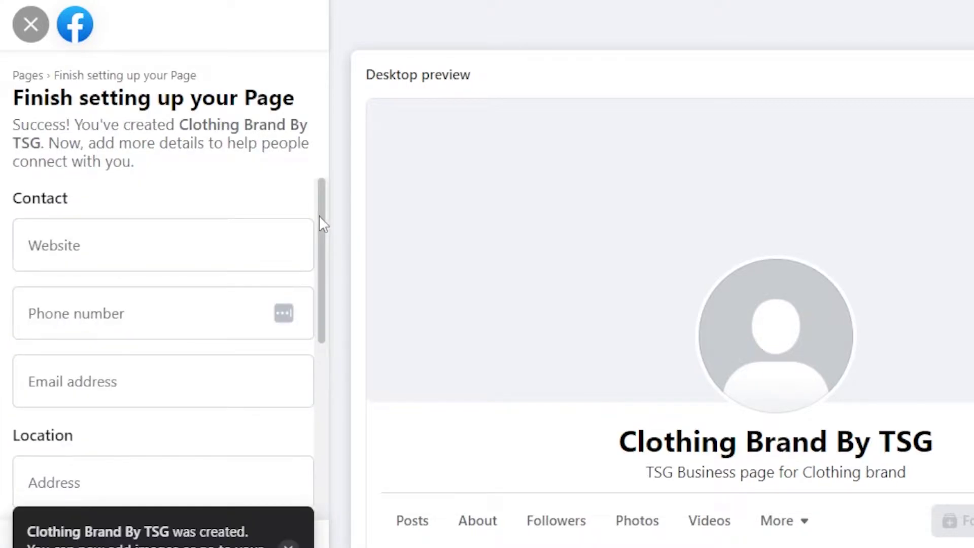
{"action": "left_click_drag", "start_coordinate": [321, 223], "coordinate": [328, 171]}
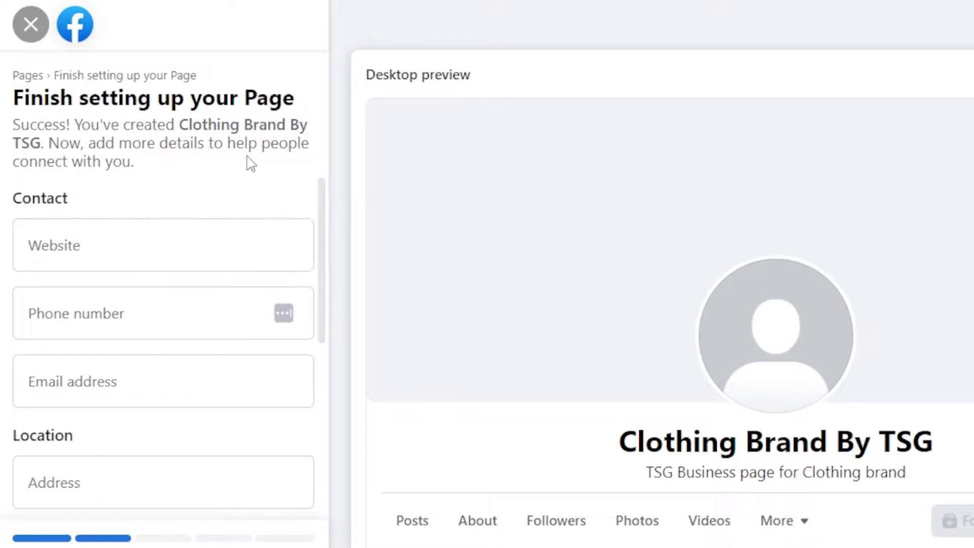
{"action": "left_click_drag", "start_coordinate": [187, 126], "coordinate": [271, 116]}
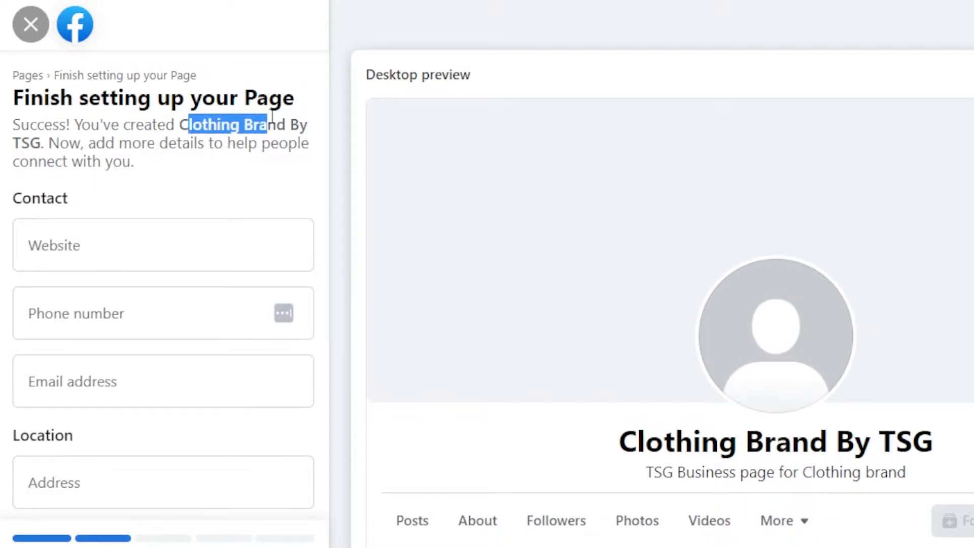
{"action": "left_click", "coordinate": [350, 201]}
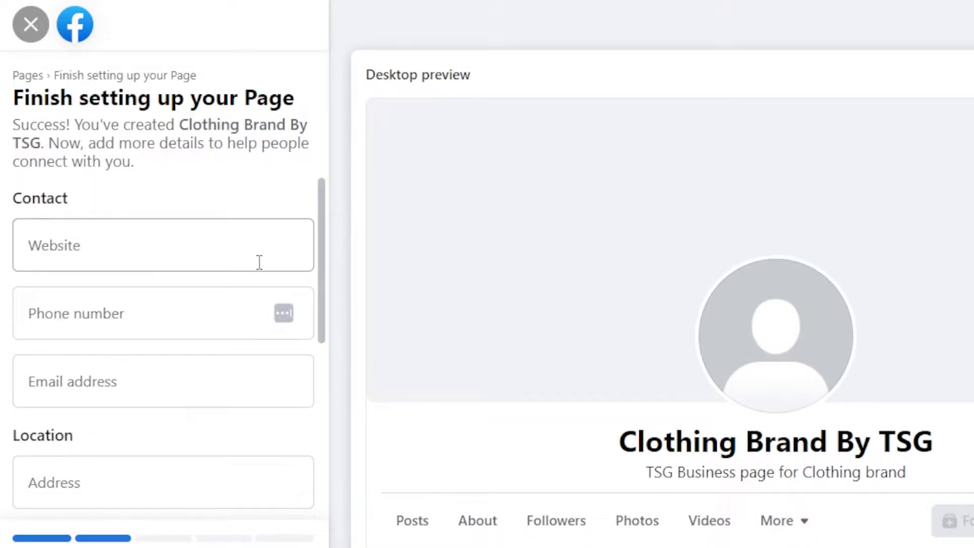
Step: Scroll the Finish setting up form down to the Hours options
{"action": "scroll", "coordinate": [323, 210], "scroll_direction": "down", "scroll_amount": 1}
{"action": "scroll", "coordinate": [324, 188], "scroll_direction": "up", "scroll_amount": 1}
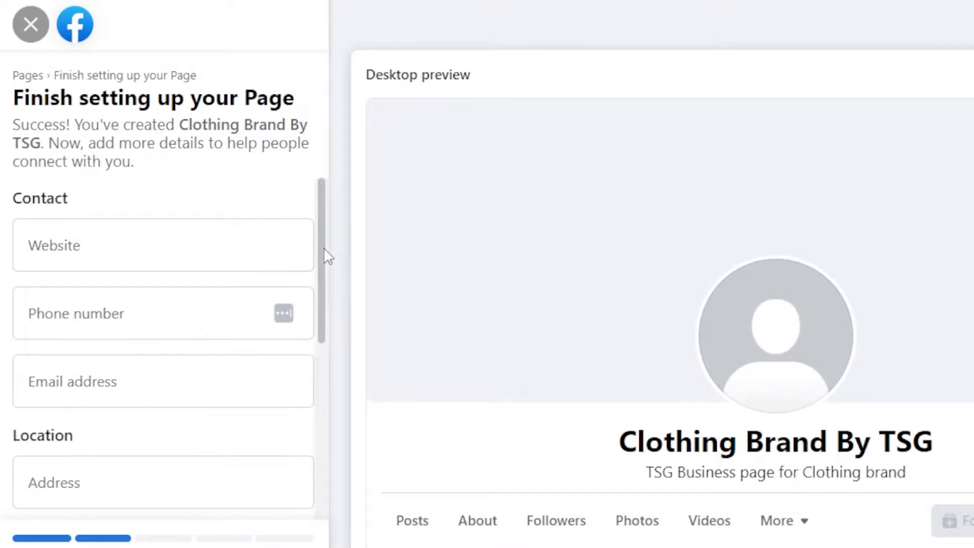
{"action": "left_click_drag", "start_coordinate": [324, 248], "coordinate": [330, 359]}
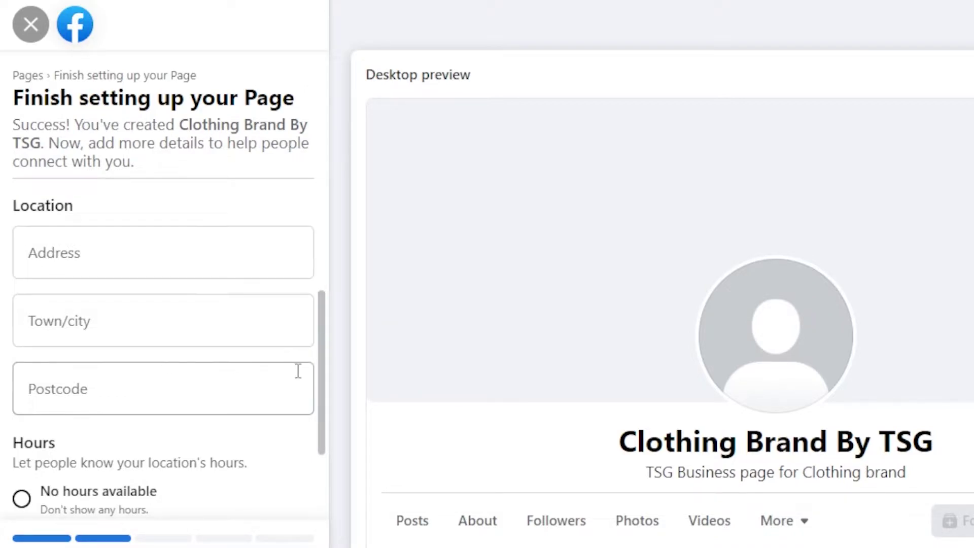
{"action": "left_click_drag", "start_coordinate": [321, 365], "coordinate": [320, 448]}
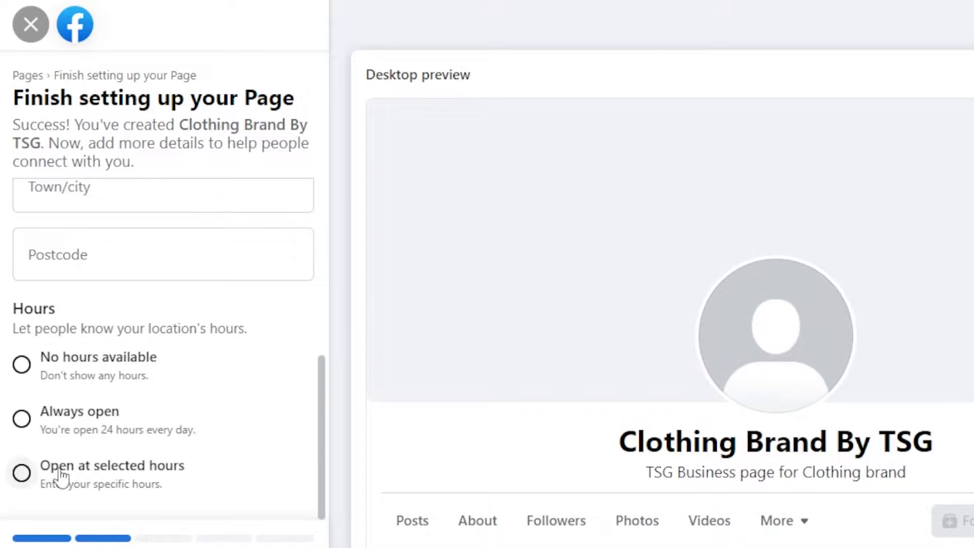
Step: Choose 'Open at selected hours' and close the Selected hours dialog without entering any times
{"action": "left_click", "coordinate": [23, 478]}
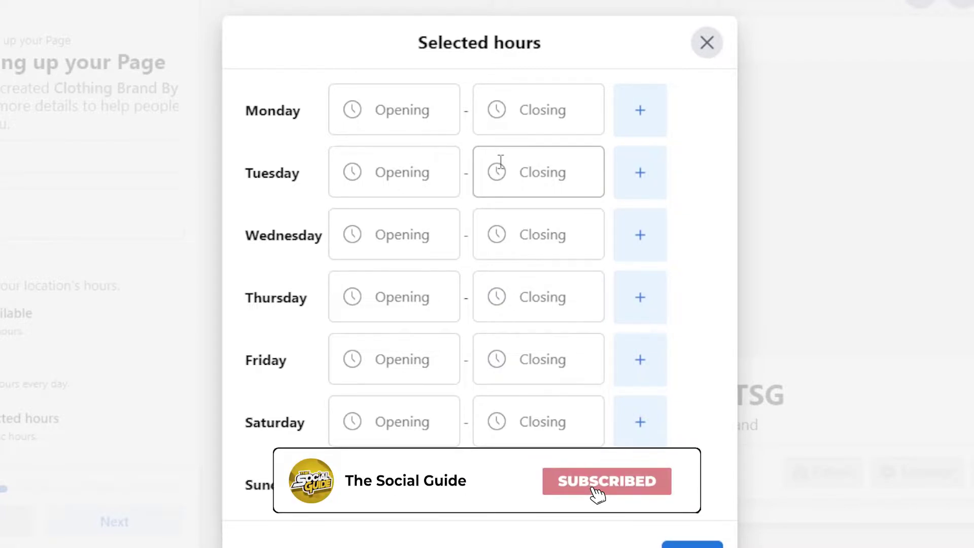
{"action": "left_click", "coordinate": [399, 129]}
{"action": "left_click", "coordinate": [708, 51]}
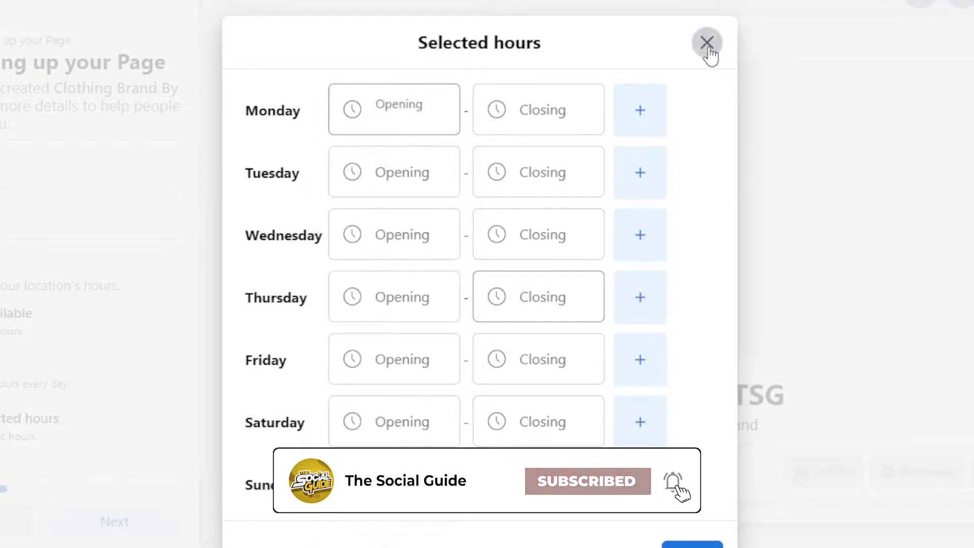
{"action": "left_click", "coordinate": [708, 51]}
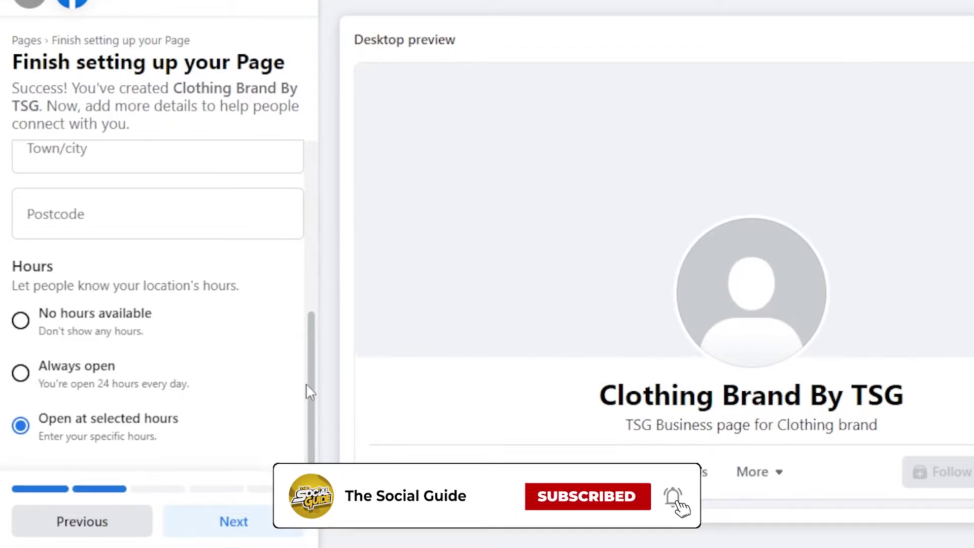
Step: Get through the black shirt profile and laptop cover photo steps, then switch off Page notifications
{"action": "left_click", "coordinate": [235, 528]}
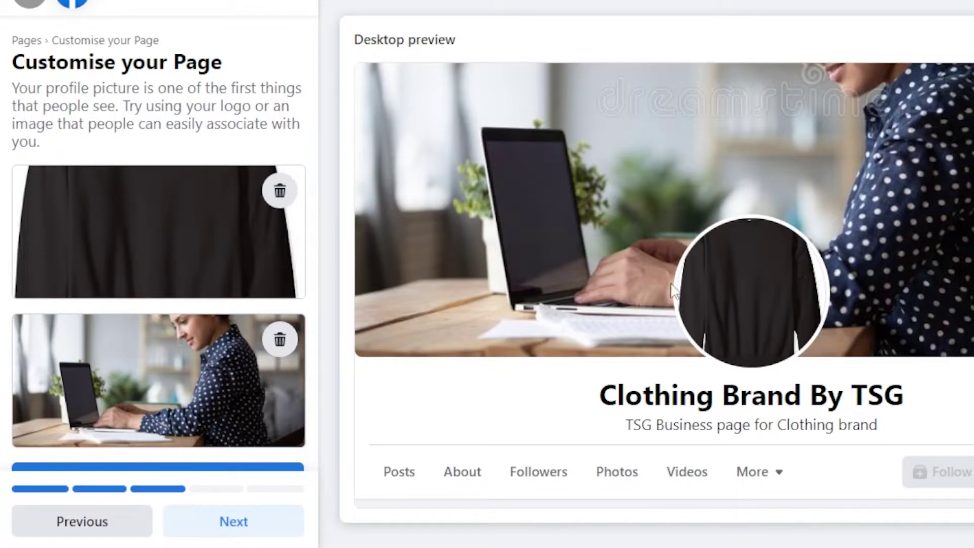
{"action": "left_click", "coordinate": [260, 520]}
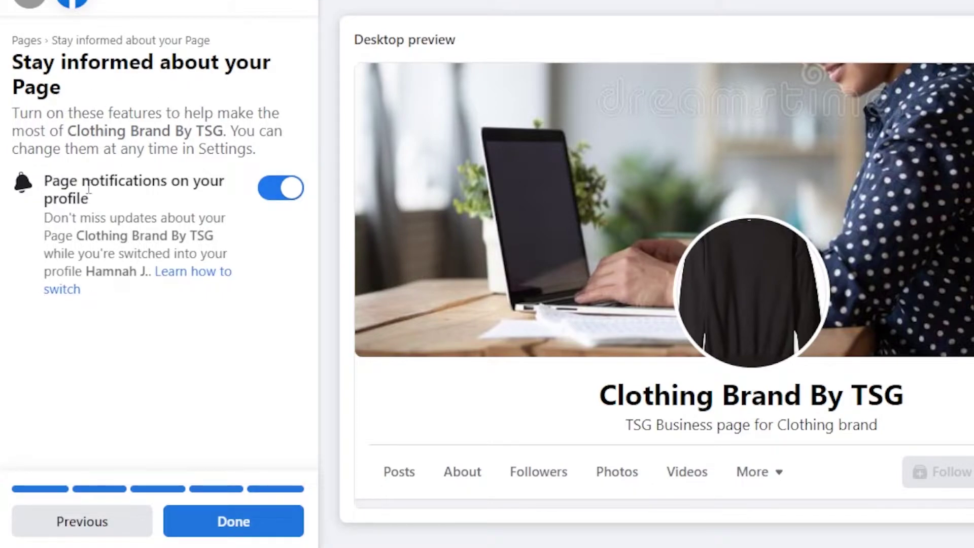
{"action": "left_click", "coordinate": [277, 204]}
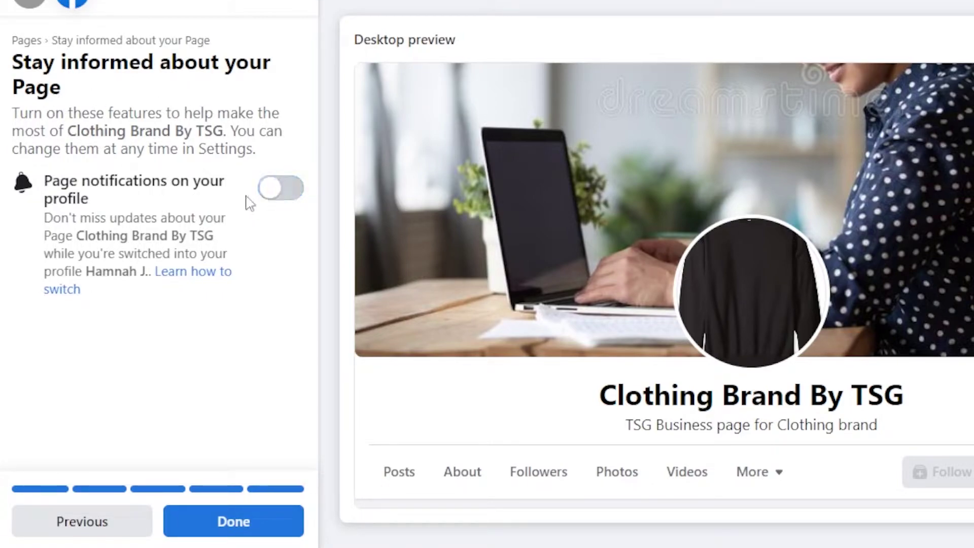
Step: Finish the setup with Done and view the published Clothing Brand By TSG Page
{"action": "left_click", "coordinate": [230, 520]}
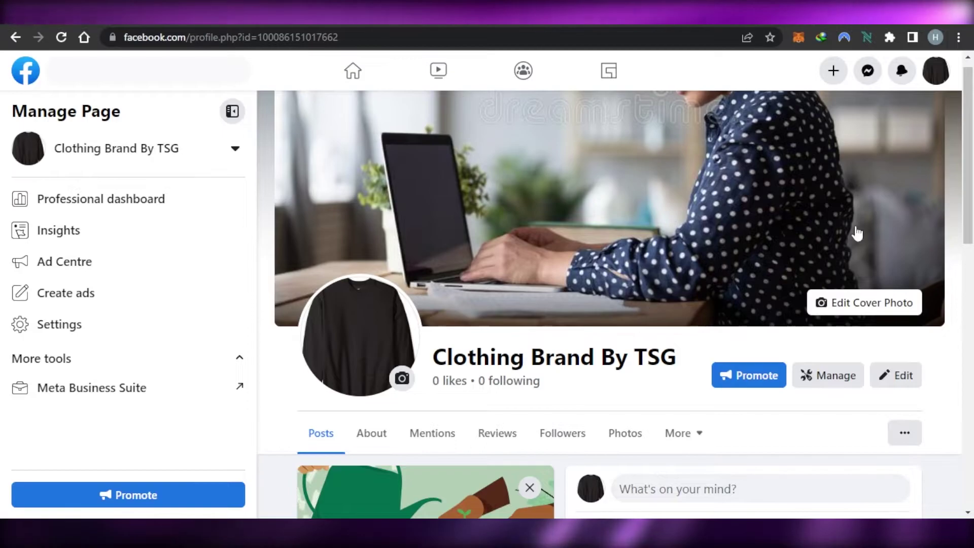
{"action": "left_click_drag", "start_coordinate": [972, 161], "coordinate": [972, 225]}
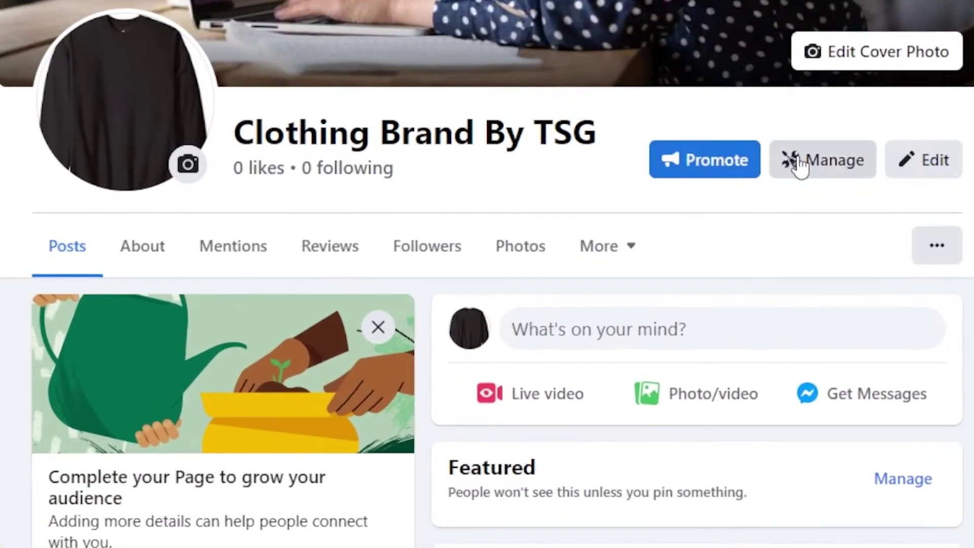
{"action": "left_click", "coordinate": [932, 168]}
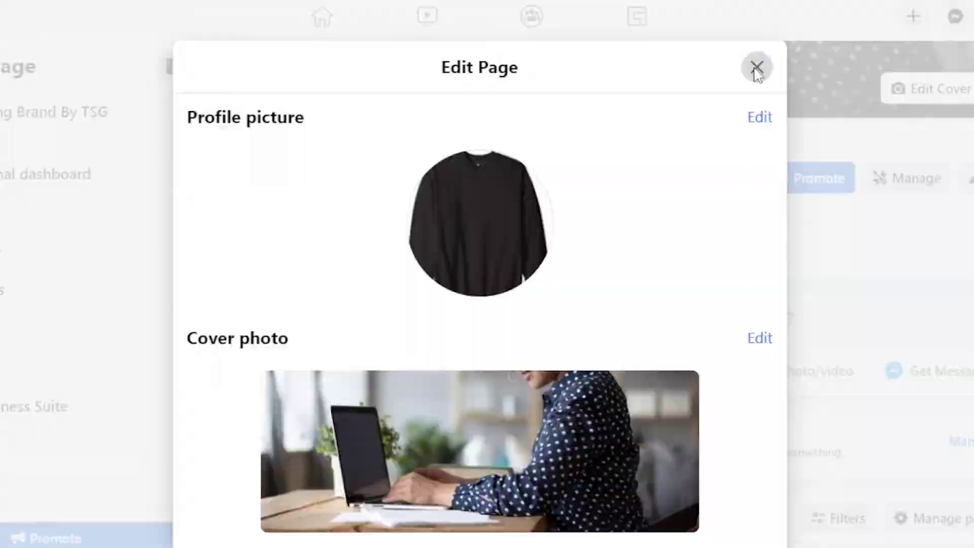
{"action": "left_click", "coordinate": [757, 68]}
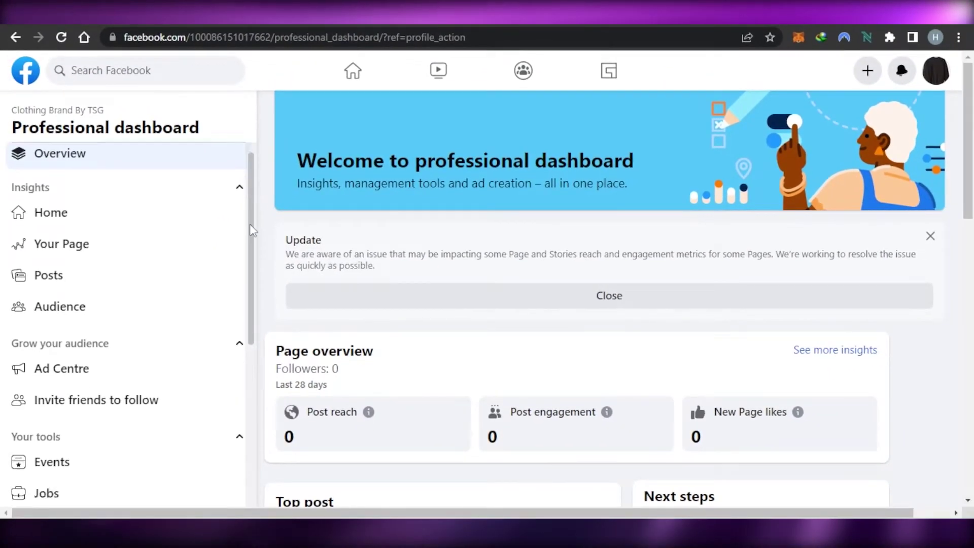
{"action": "left_click_drag", "start_coordinate": [250, 224], "coordinate": [257, 135]}
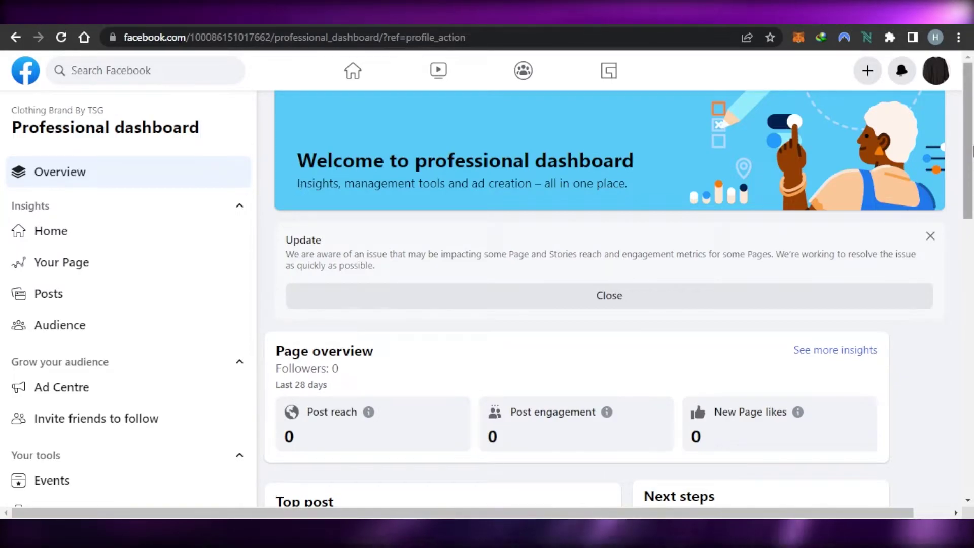
{"action": "left_click_drag", "start_coordinate": [969, 151], "coordinate": [971, 334]}
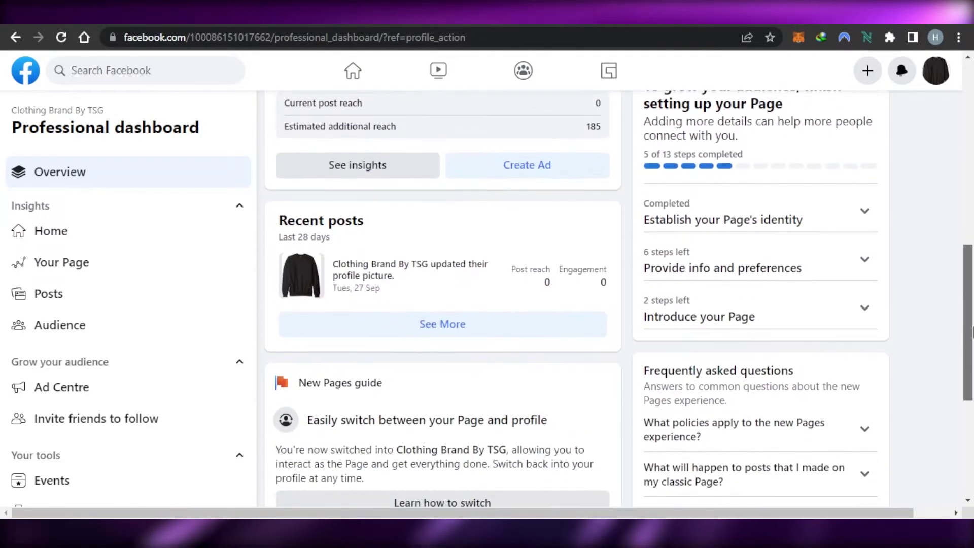
{"action": "scroll", "coordinate": [681, 178], "scroll_direction": "up", "scroll_amount": 9}
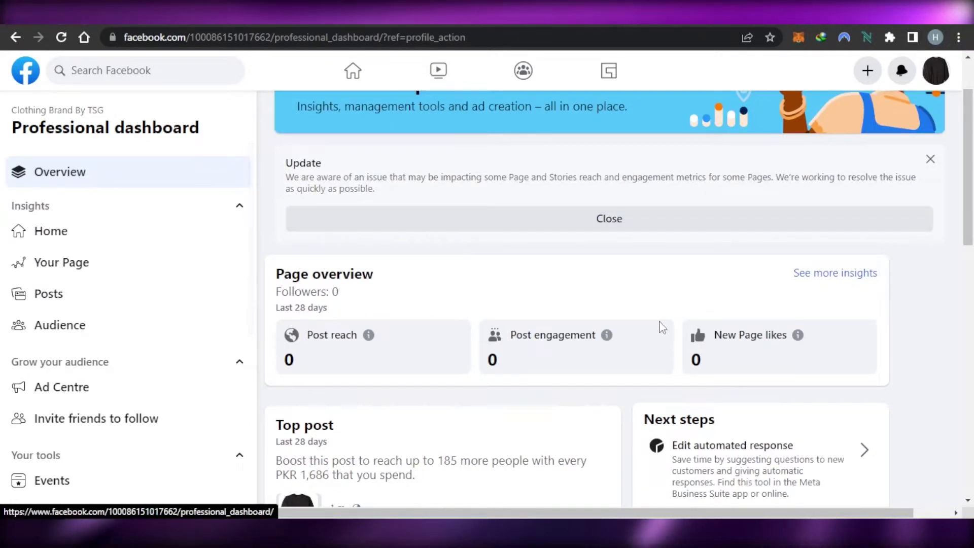
{"action": "left_click_drag", "start_coordinate": [972, 164], "coordinate": [971, 233]}
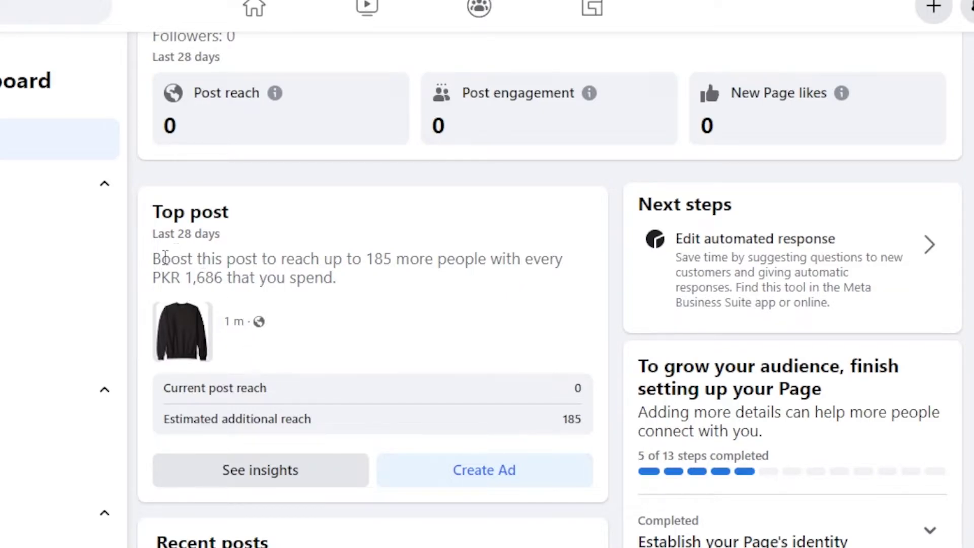
{"action": "left_click_drag", "start_coordinate": [165, 257], "coordinate": [268, 340]}
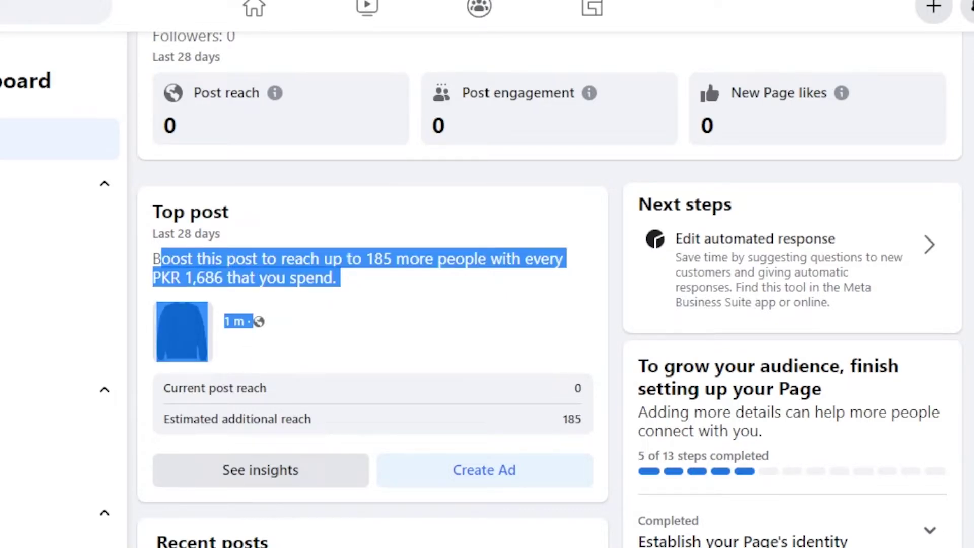
{"action": "scroll", "coordinate": [549, 290], "scroll_direction": "down", "scroll_amount": 12}
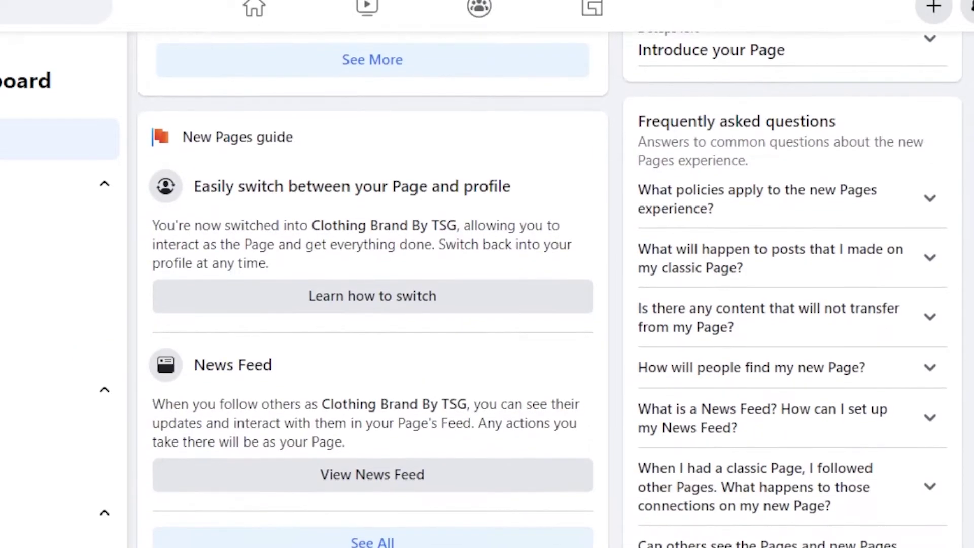
{"action": "scroll", "coordinate": [673, 445], "scroll_direction": "up", "scroll_amount": 5}
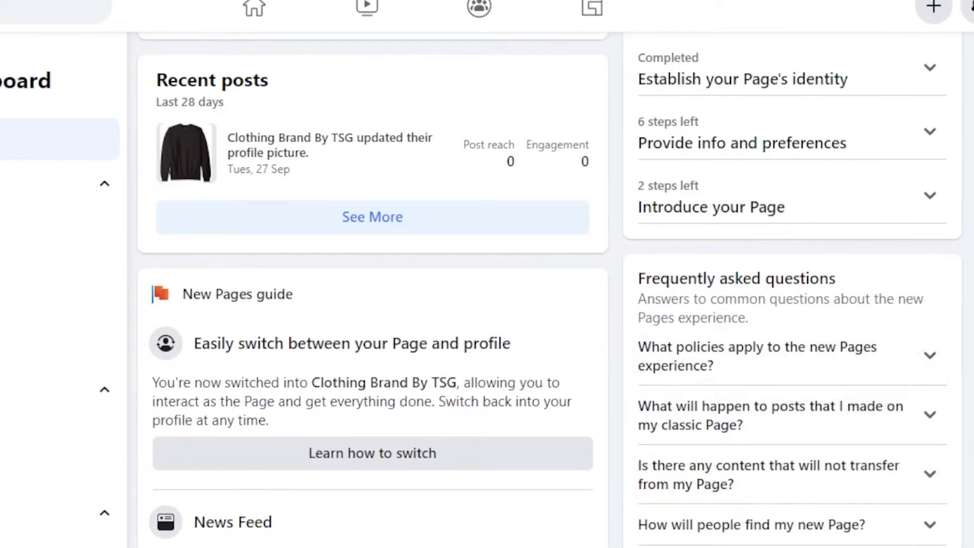
{"action": "scroll", "coordinate": [539, 290], "scroll_direction": "up", "scroll_amount": 8}
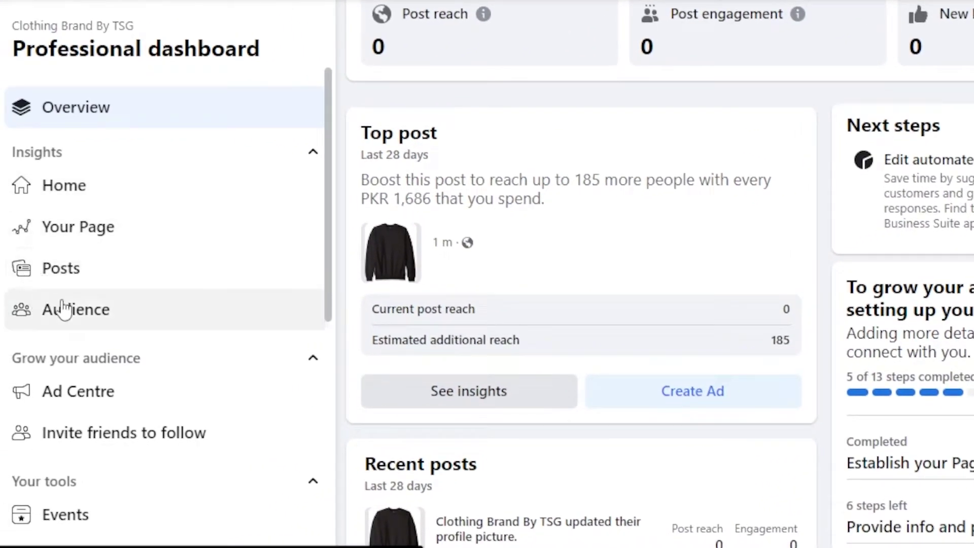
{"action": "left_click_drag", "start_coordinate": [328, 162], "coordinate": [336, 237]}
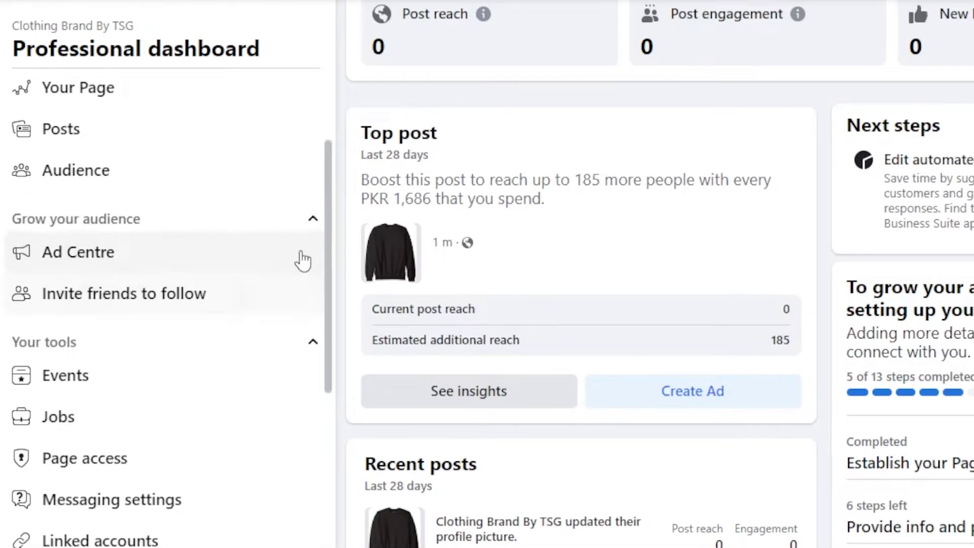
{"action": "left_click_drag", "start_coordinate": [329, 225], "coordinate": [330, 288]}
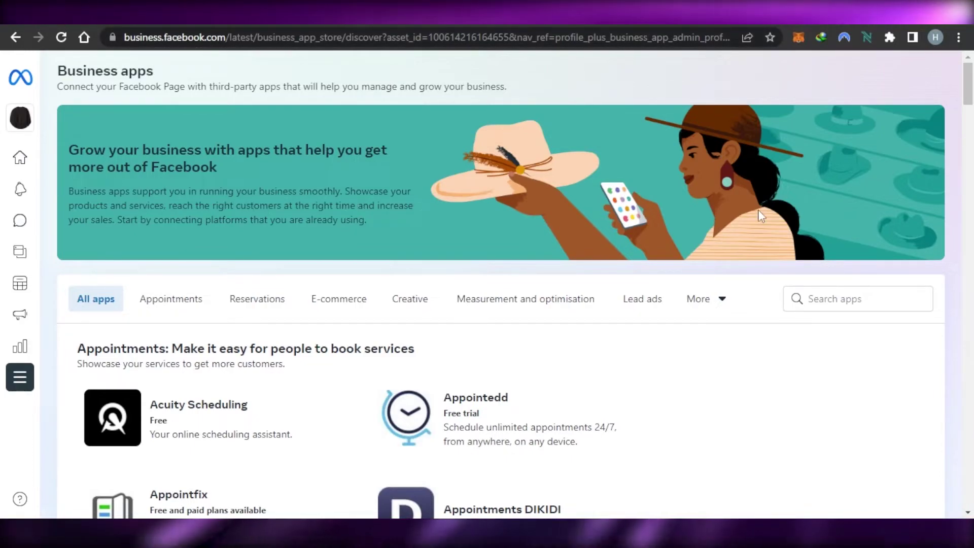
Step: Scroll through the Business apps catalogue of third-party apps that can connect to the Page
{"action": "left_click_drag", "start_coordinate": [969, 86], "coordinate": [972, 212]}
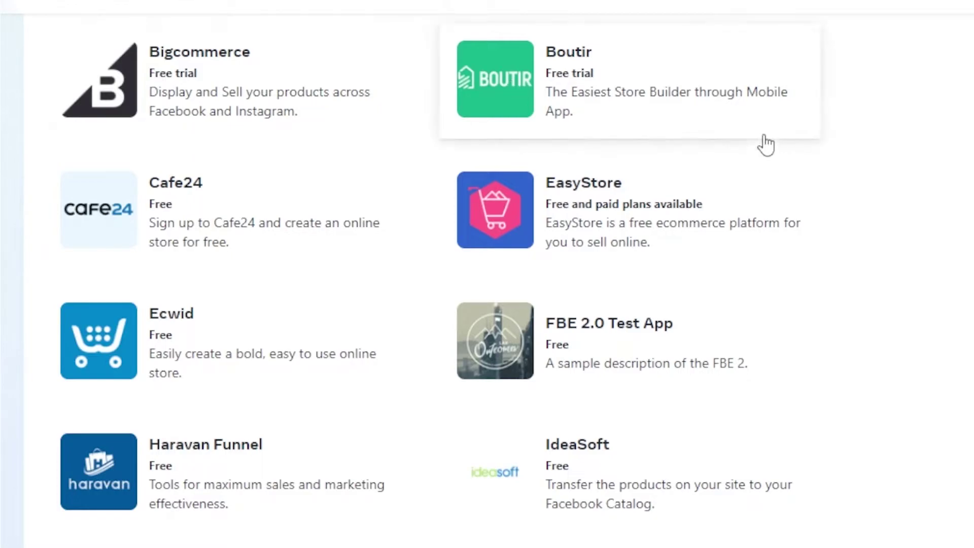
{"action": "scroll", "coordinate": [487, 274], "scroll_direction": "down", "scroll_amount": 10}
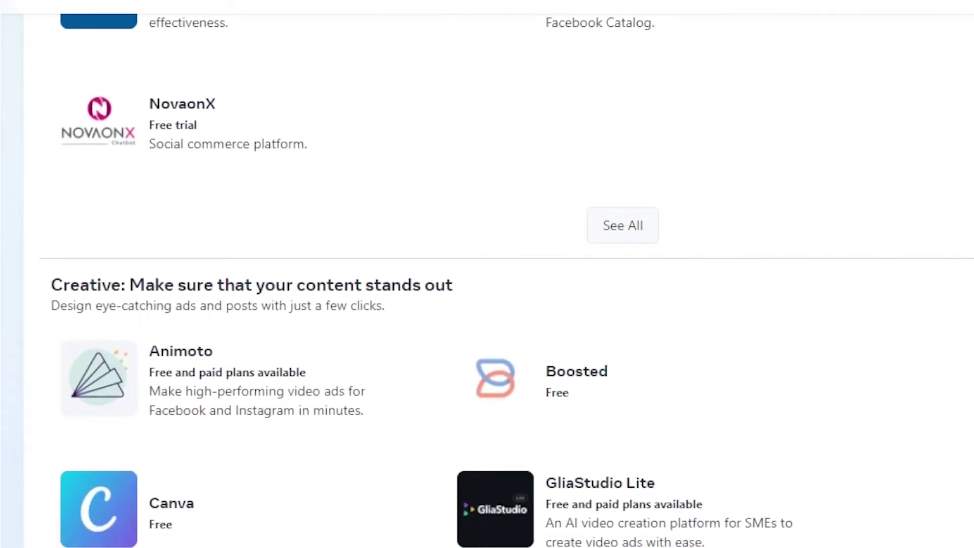
{"action": "scroll", "coordinate": [487, 274], "scroll_direction": "down", "scroll_amount": 3}
{"action": "scroll", "coordinate": [487, 274], "scroll_direction": "up", "scroll_amount": 3}
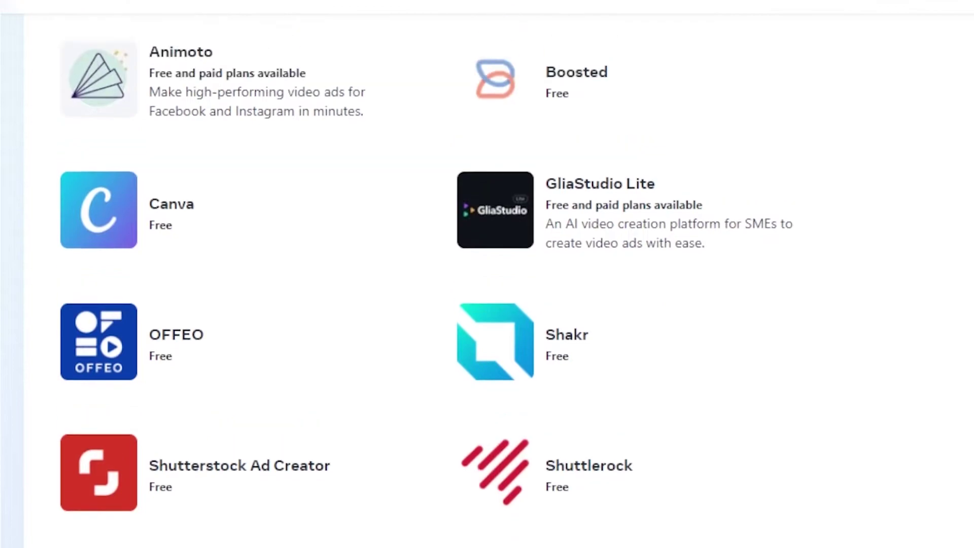
{"action": "scroll", "coordinate": [487, 273], "scroll_direction": "down", "scroll_amount": 3}
{"action": "scroll", "coordinate": [487, 274], "scroll_direction": "up", "scroll_amount": 1}
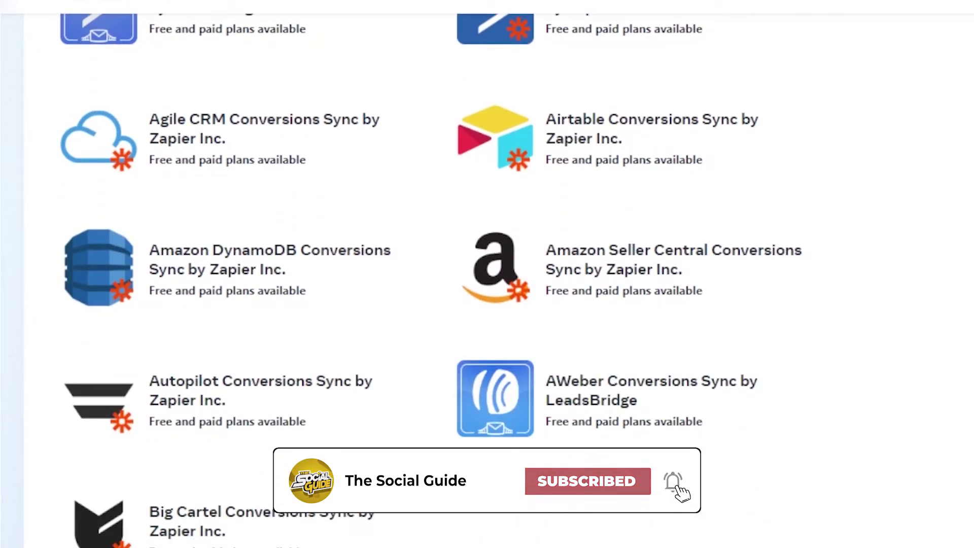
{"action": "scroll", "coordinate": [487, 274], "scroll_direction": "down", "scroll_amount": 15}
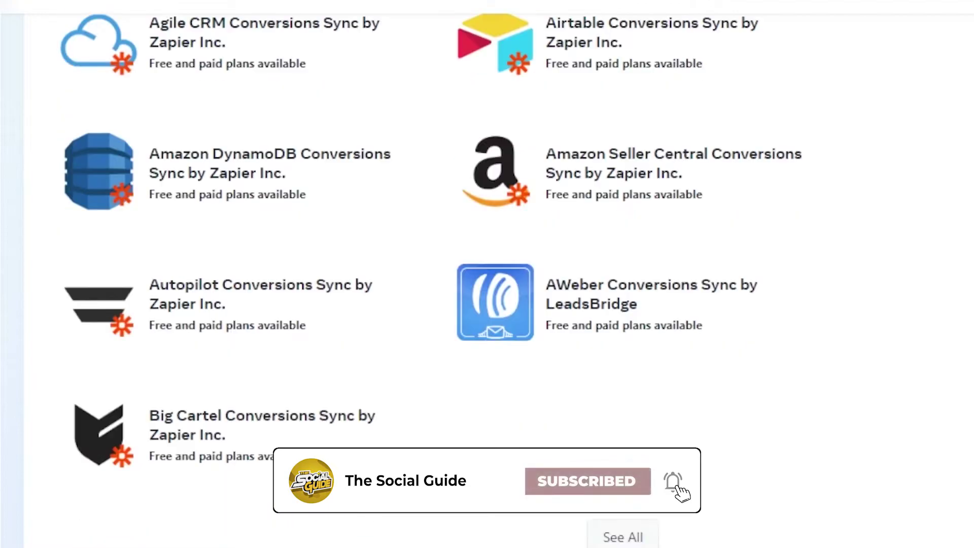
{"action": "scroll", "coordinate": [487, 274], "scroll_direction": "down", "scroll_amount": 3}
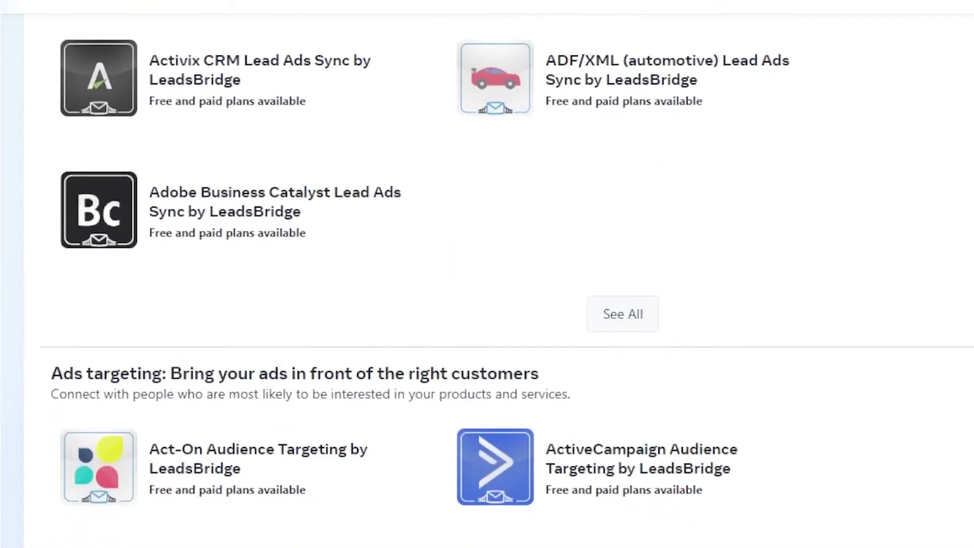
{"action": "scroll", "coordinate": [486, 274], "scroll_direction": "up", "scroll_amount": 20}
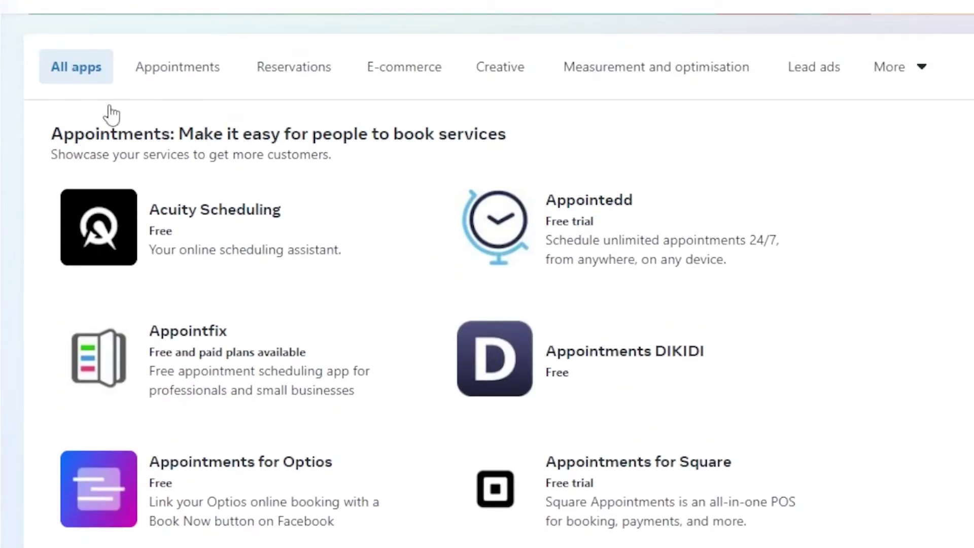
{"action": "mouse_move", "coordinate": [23, 70]}
{"action": "scroll", "coordinate": [971, 161], "scroll_direction": "up", "scroll_amount": 4}
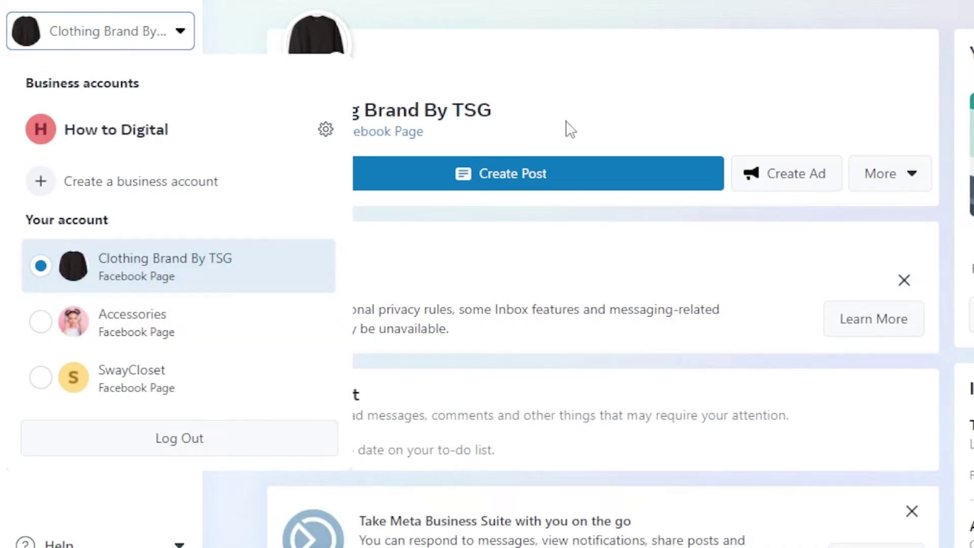
Step: Close the accounts list, dismiss the privacy alert and mobile app card, and close the weekly review
{"action": "left_click", "coordinate": [453, 121]}
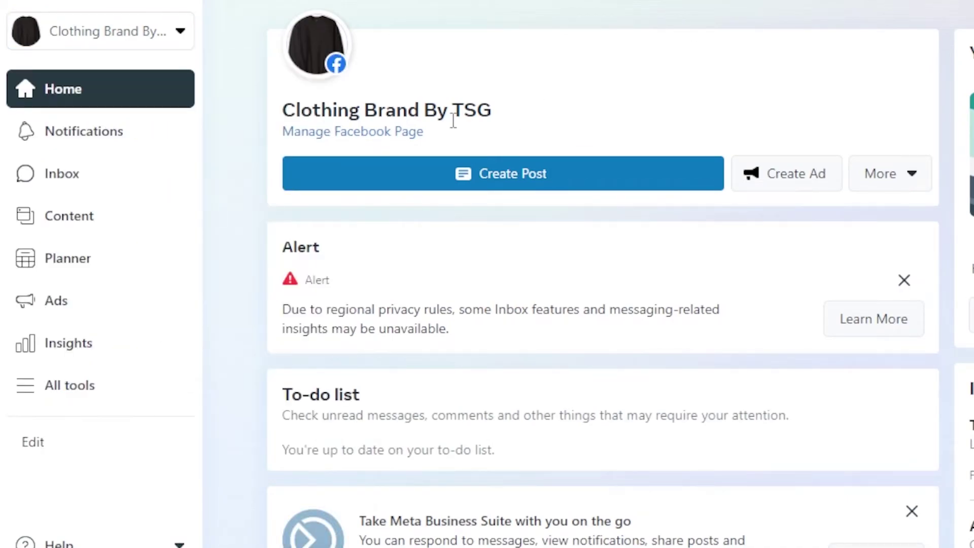
{"action": "left_click", "coordinate": [904, 281]}
{"action": "left_click", "coordinate": [912, 365]}
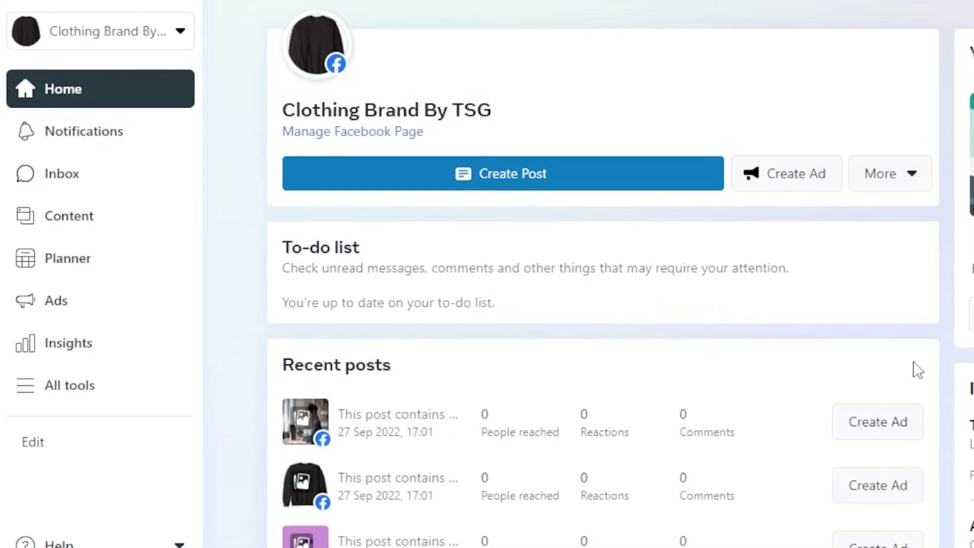
{"action": "scroll", "coordinate": [602, 274], "scroll_direction": "down", "scroll_amount": 3}
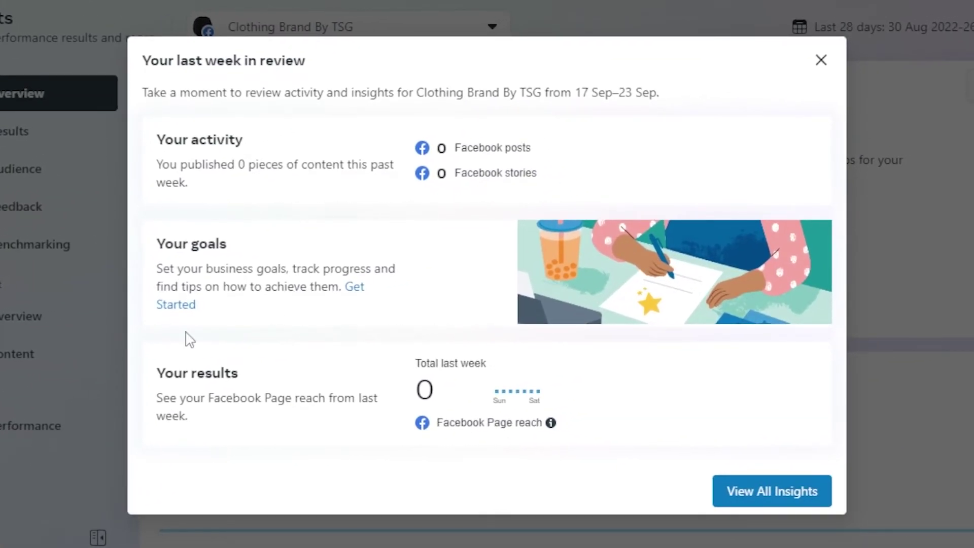
{"action": "left_click", "coordinate": [821, 61]}
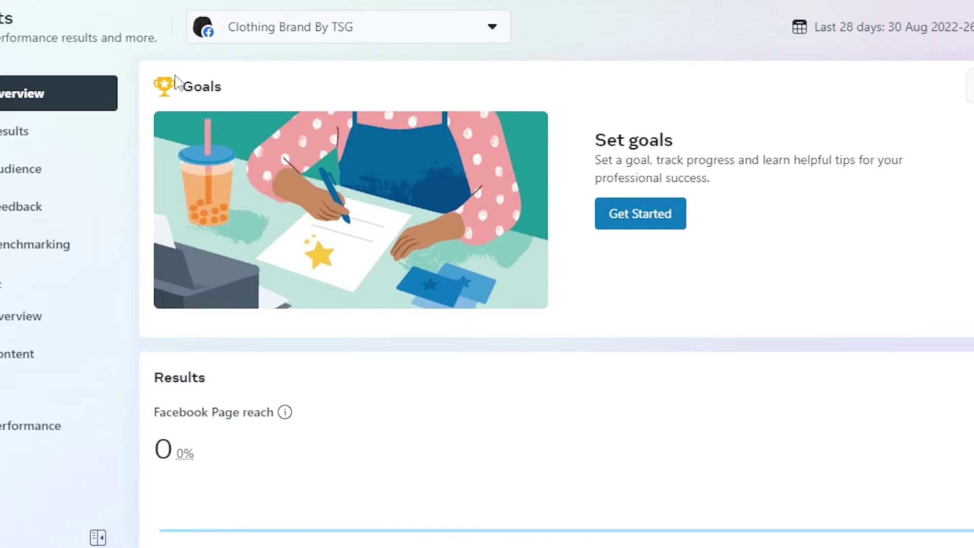
{"action": "mouse_move", "coordinate": [10, 107]}
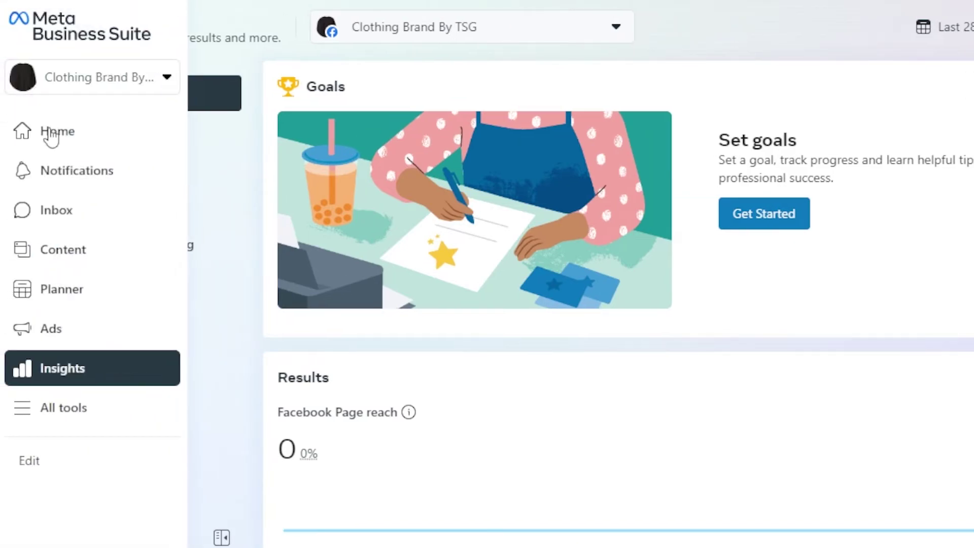
Step: Open All tools and scroll through the full list of business tools
{"action": "left_click", "coordinate": [56, 409]}
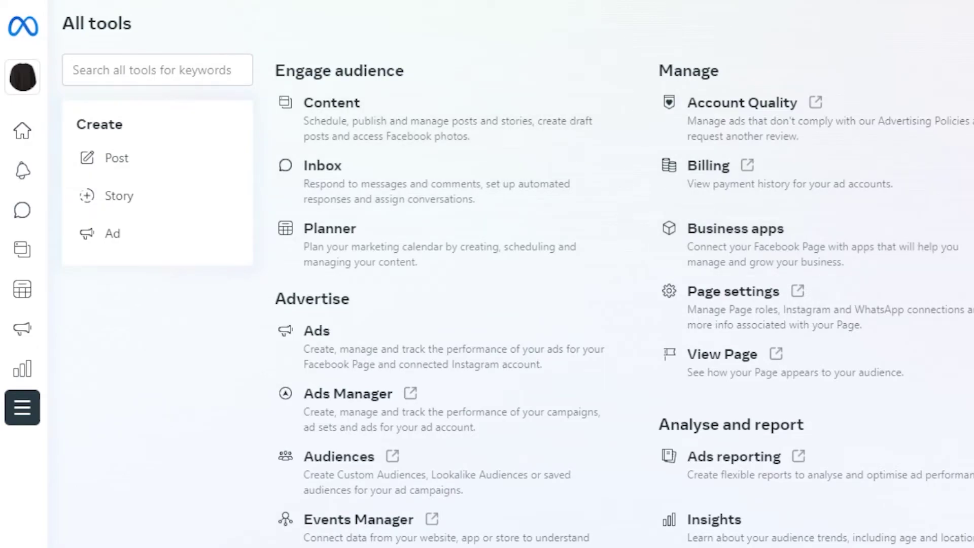
{"action": "scroll", "coordinate": [507, 274], "scroll_direction": "down", "scroll_amount": 2}
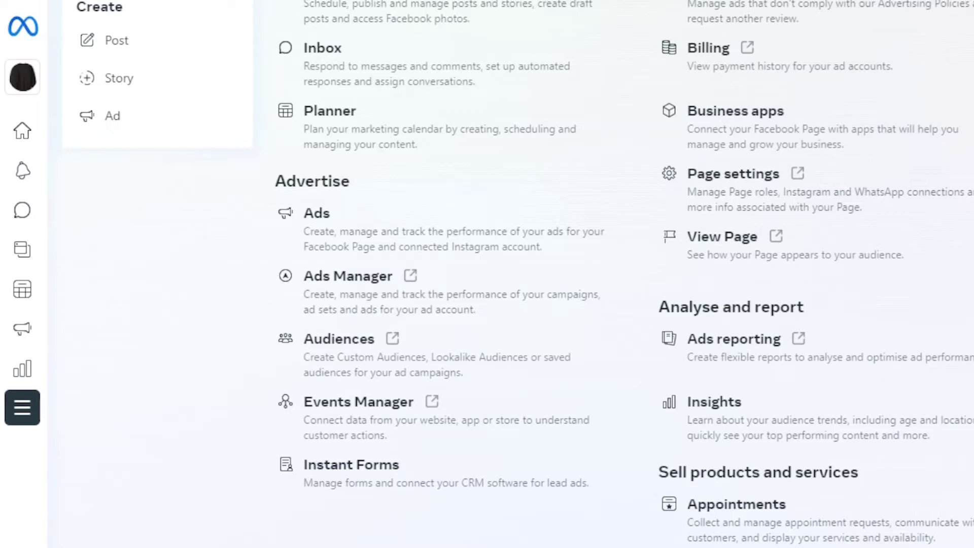
{"action": "scroll", "coordinate": [304, 170], "scroll_direction": "down", "scroll_amount": 2}
{"action": "scroll", "coordinate": [305, 170], "scroll_direction": "up", "scroll_amount": 3}
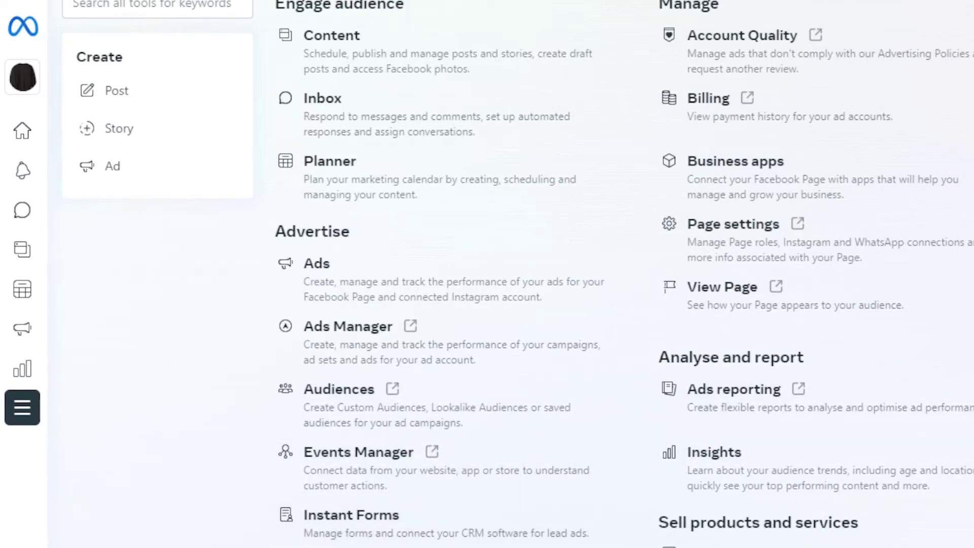
{"action": "scroll", "coordinate": [752, 451], "scroll_direction": "up", "scroll_amount": 2}
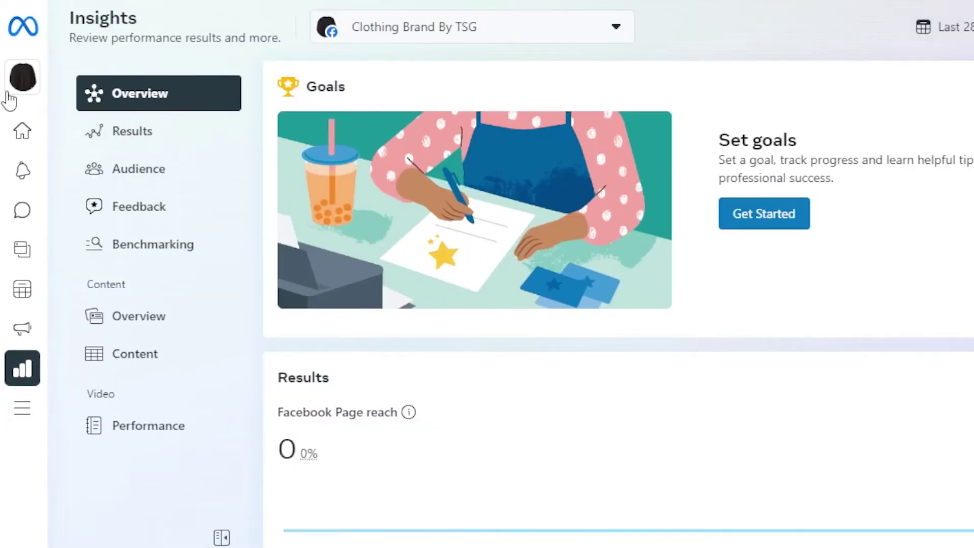
{"action": "mouse_move", "coordinate": [11, 107]}
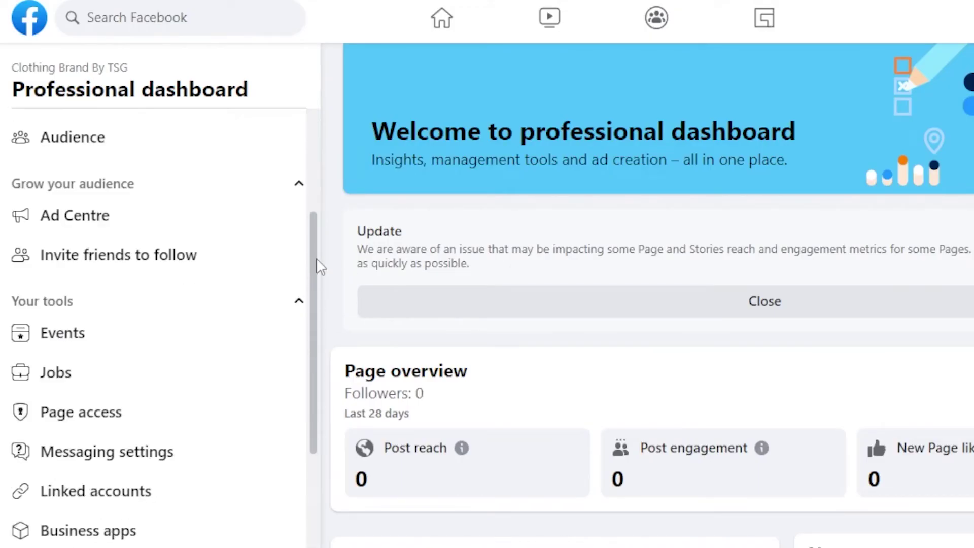
Step: Dismiss the reach-metrics Update notice on the Professional dashboard, then go back a page
{"action": "scroll", "coordinate": [313, 136], "scroll_direction": "up", "scroll_amount": 5}
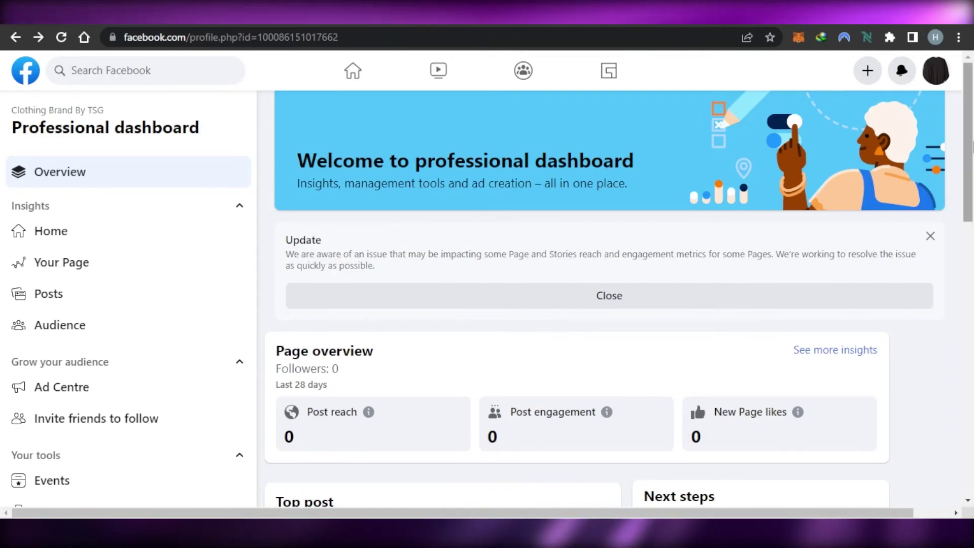
{"action": "scroll", "coordinate": [972, 205], "scroll_direction": "down", "scroll_amount": 5}
{"action": "scroll", "coordinate": [972, 205], "scroll_direction": "up", "scroll_amount": 5}
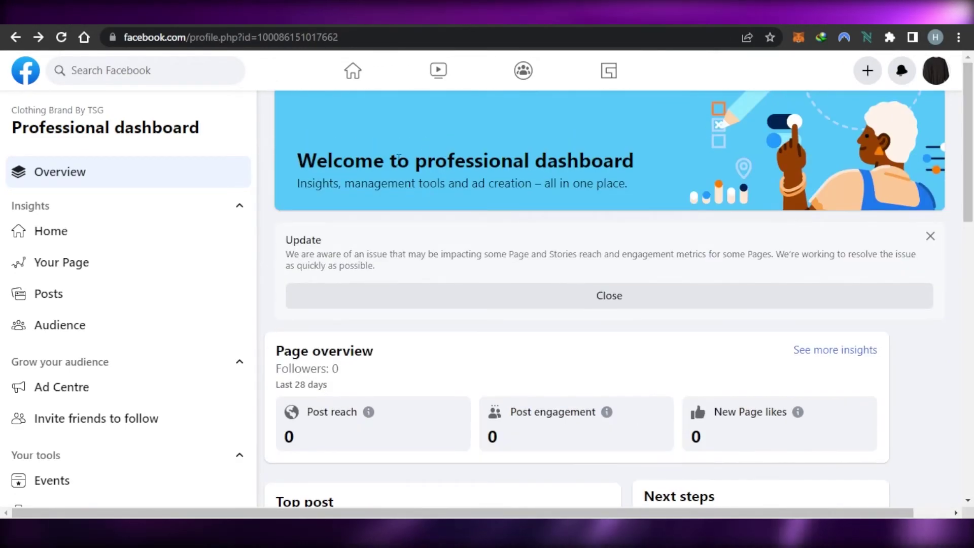
{"action": "left_click", "coordinate": [930, 236]}
{"action": "scroll", "coordinate": [971, 256], "scroll_direction": "down", "scroll_amount": 6}
{"action": "scroll", "coordinate": [972, 256], "scroll_direction": "up", "scroll_amount": 6}
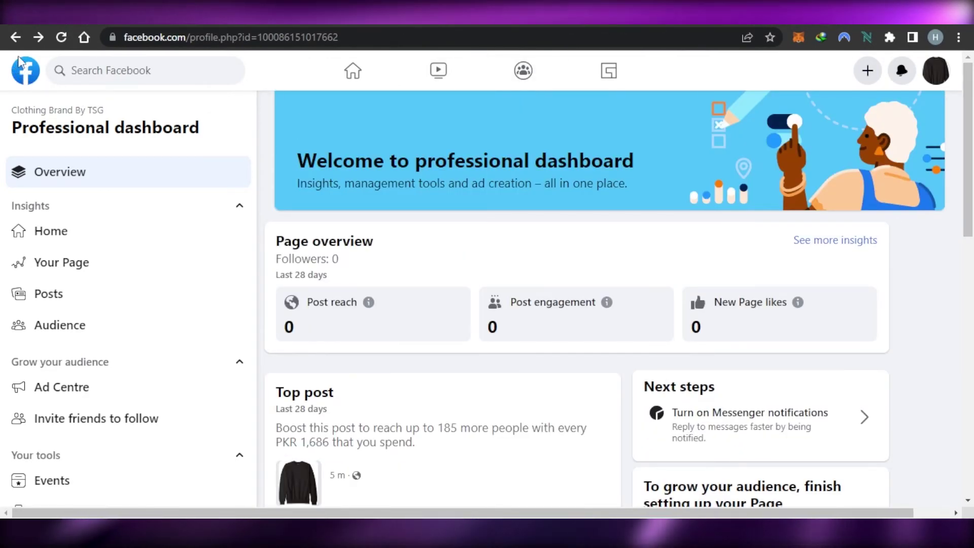
{"action": "left_click", "coordinate": [16, 37]}
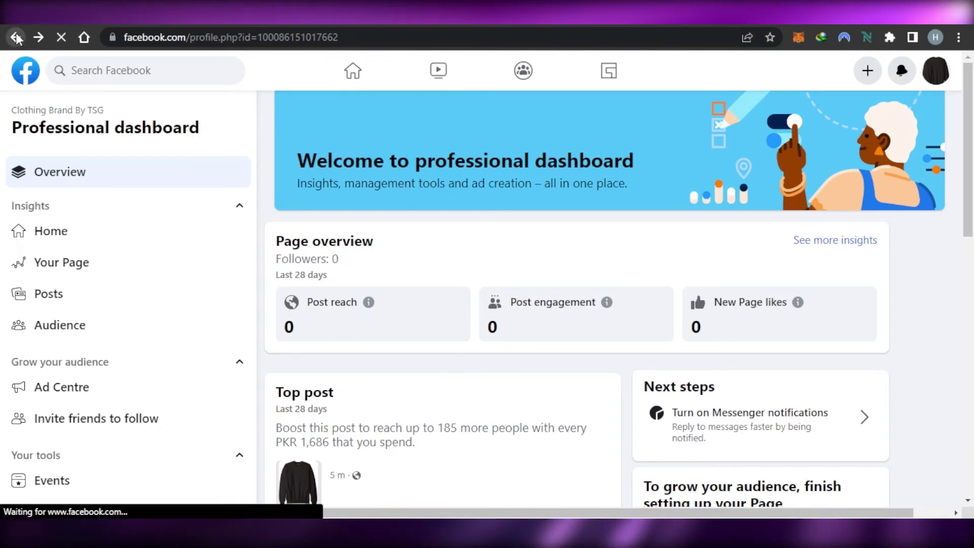